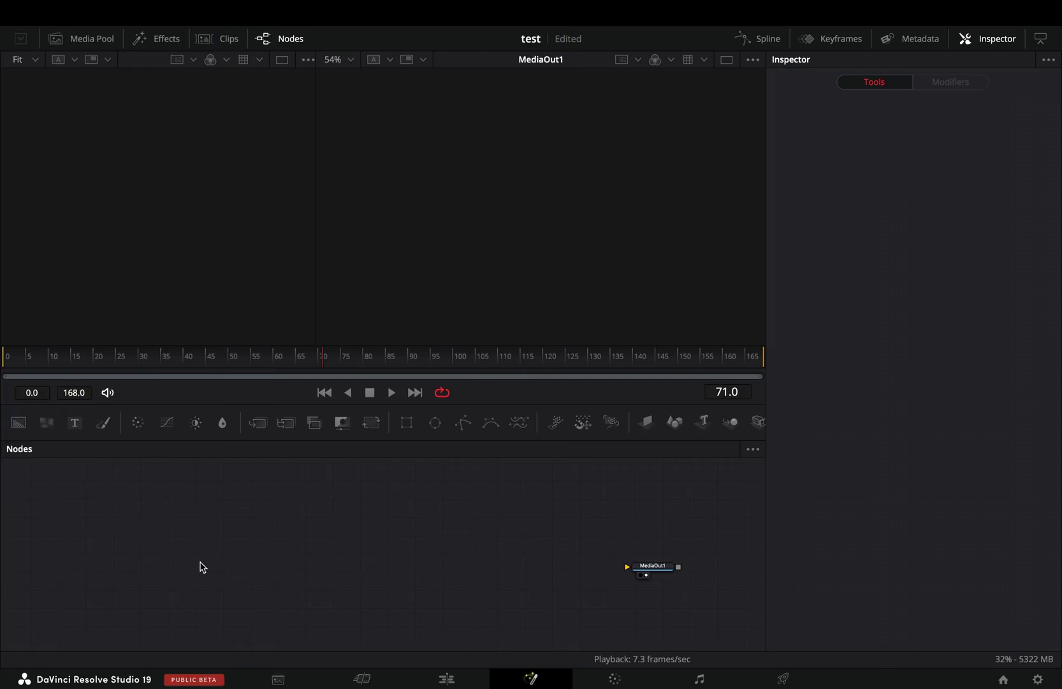
Step: Connect the Text+ to the output and make an enlarged 'FALLOUT' in Overseer Italic
{"action": "left_click_drag", "start_coordinate": [209, 564], "coordinate": [627, 565]}
{"action": "left_click", "coordinate": [898, 265]}
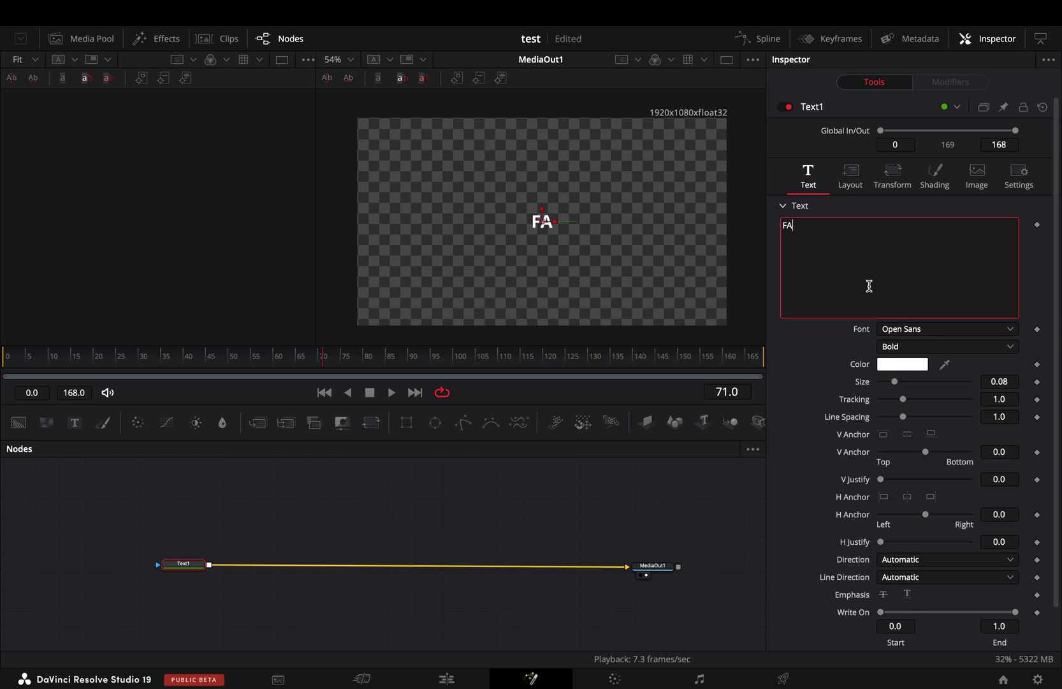
{"action": "type", "text": "FALLOUT"}
{"action": "left_click", "coordinate": [933, 329]}
{"action": "left_click", "coordinate": [901, 656]}
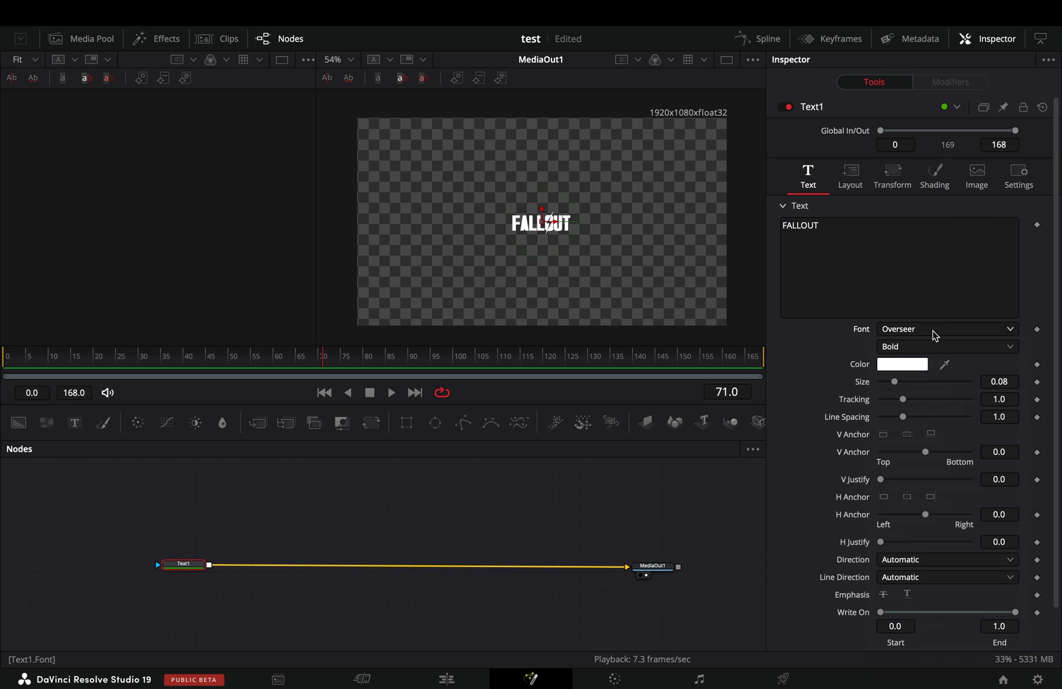
{"action": "left_click", "coordinate": [946, 346]}
{"action": "left_click", "coordinate": [897, 391]}
{"action": "left_click_drag", "start_coordinate": [902, 382], "coordinate": [951, 382]}
Step: Colour the title Tangerine orange and nudge the text node left
{"action": "left_click", "coordinate": [902, 364]}
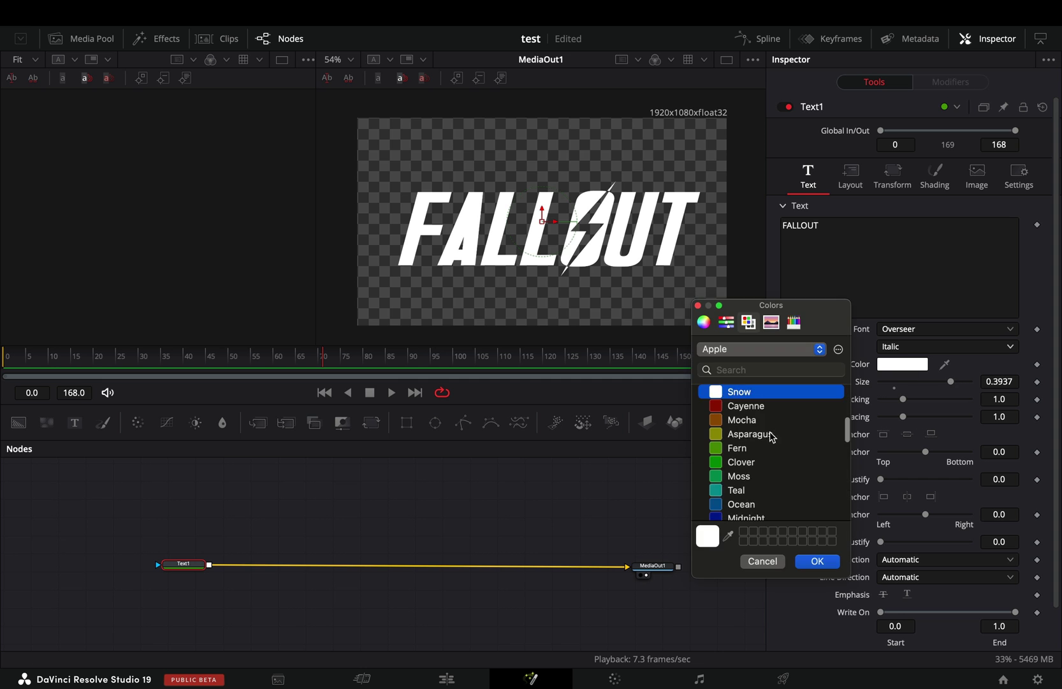
{"action": "scroll", "coordinate": [771, 457], "scroll_direction": "down", "scroll_amount": 5}
{"action": "left_click", "coordinate": [763, 437]}
{"action": "left_click", "coordinate": [818, 557]}
{"action": "left_click", "coordinate": [182, 564]}
{"action": "left_click_drag", "start_coordinate": [183, 565], "coordinate": [176, 570]}
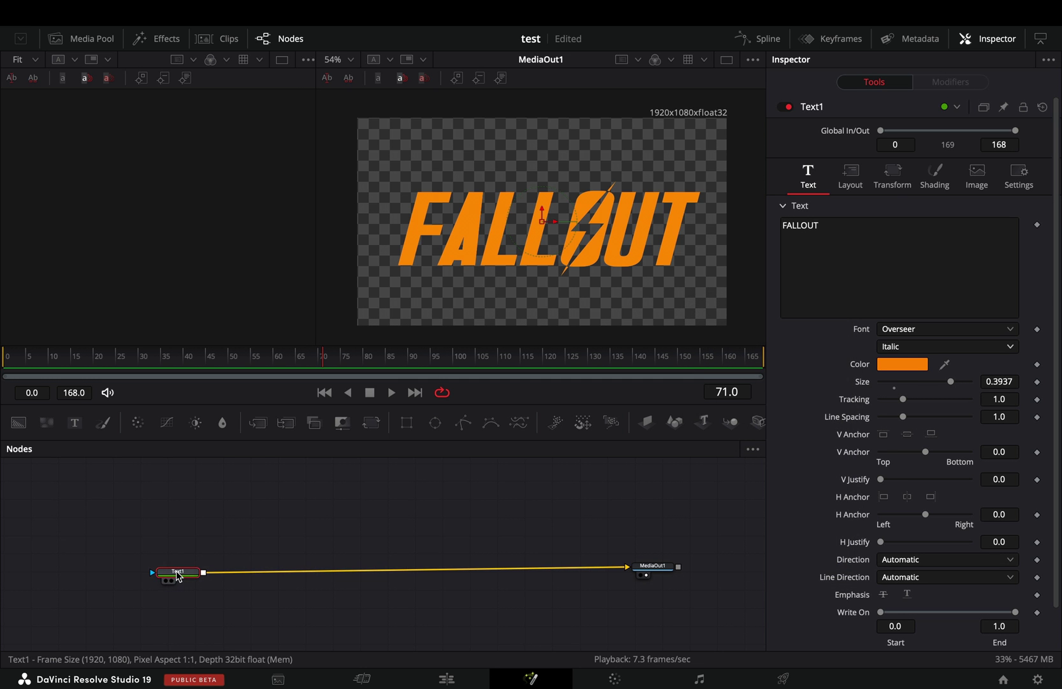
Step: Insert a Dissolve after the text, set to Gradient Wipe
{"action": "key", "text": "shift+space"}
{"action": "type", "text": "diss"}
{"action": "key", "text": "Return"}
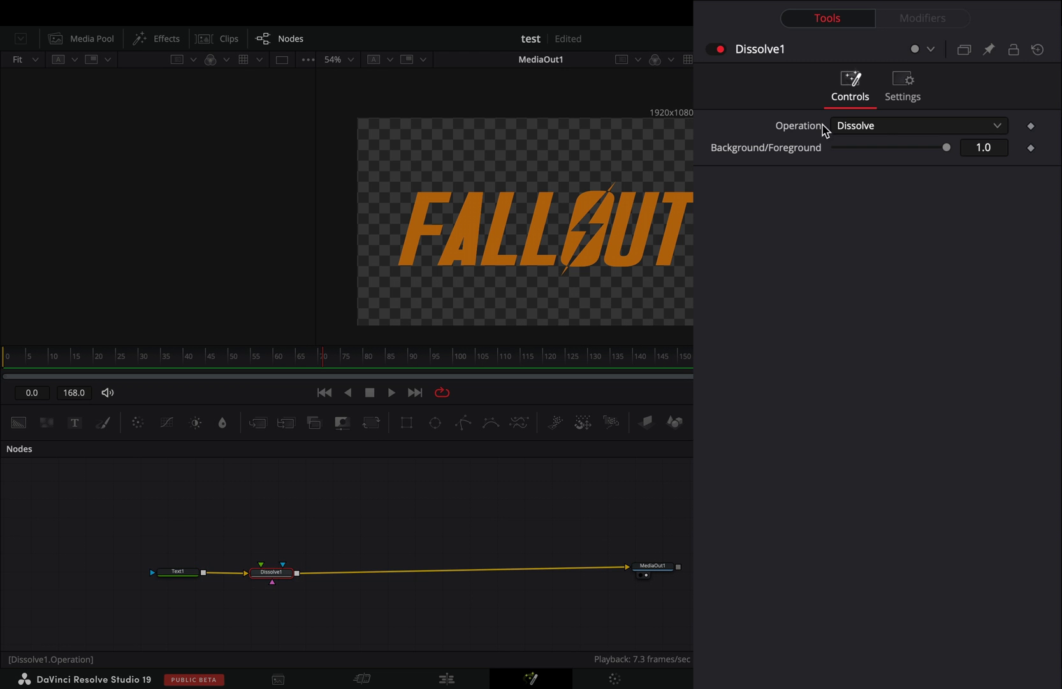
{"action": "left_click", "coordinate": [884, 127]}
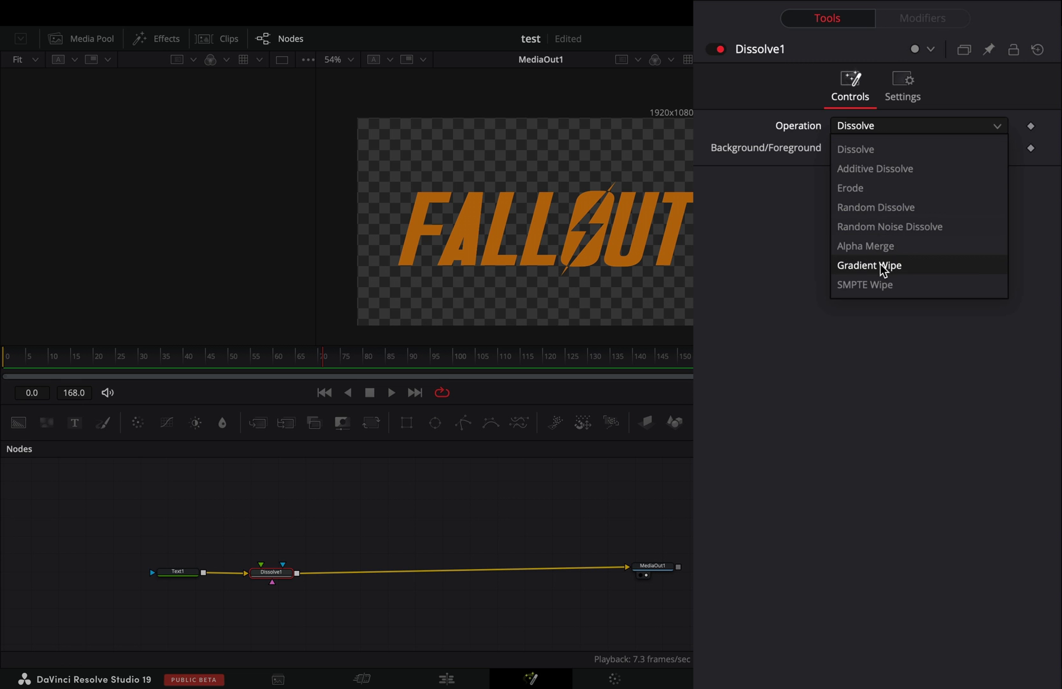
{"action": "left_click", "coordinate": [890, 264]}
Step: Add a Background with Alpha 0 as the Dissolve's foreground
{"action": "left_click", "coordinate": [18, 422]}
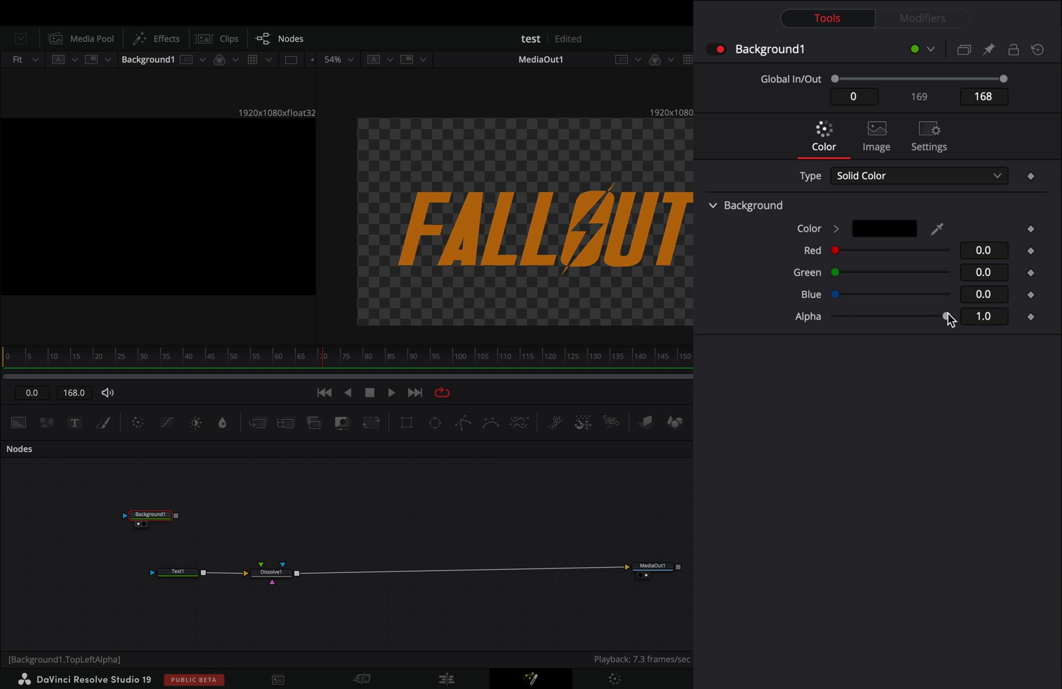
{"action": "left_click_drag", "start_coordinate": [950, 316], "coordinate": [834, 316]}
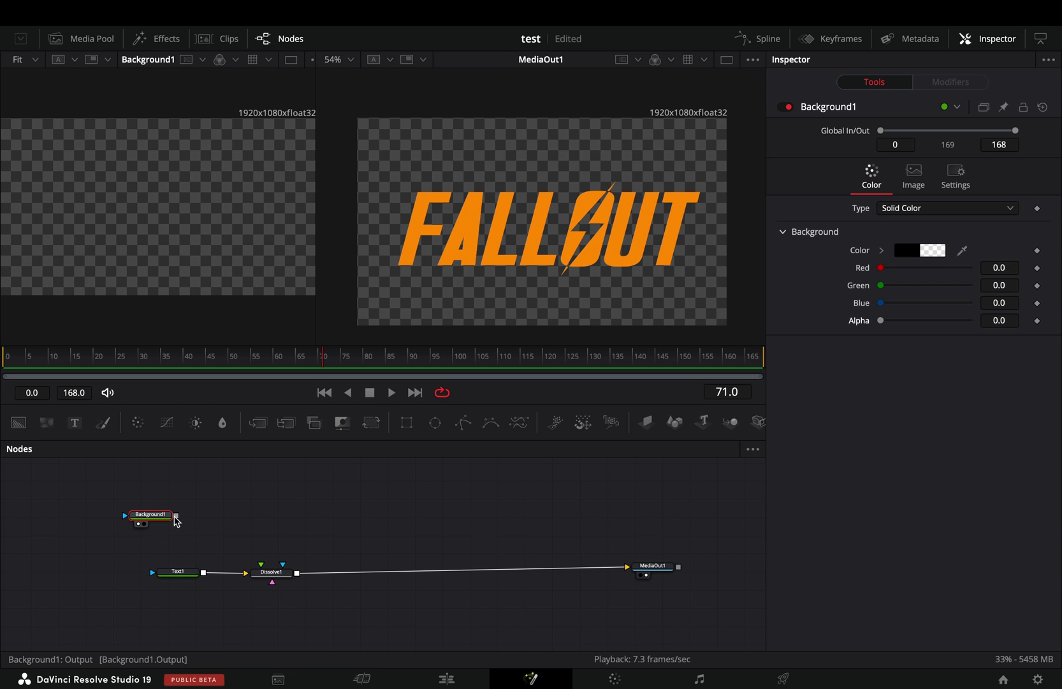
{"action": "left_click_drag", "start_coordinate": [176, 515], "coordinate": [261, 565]}
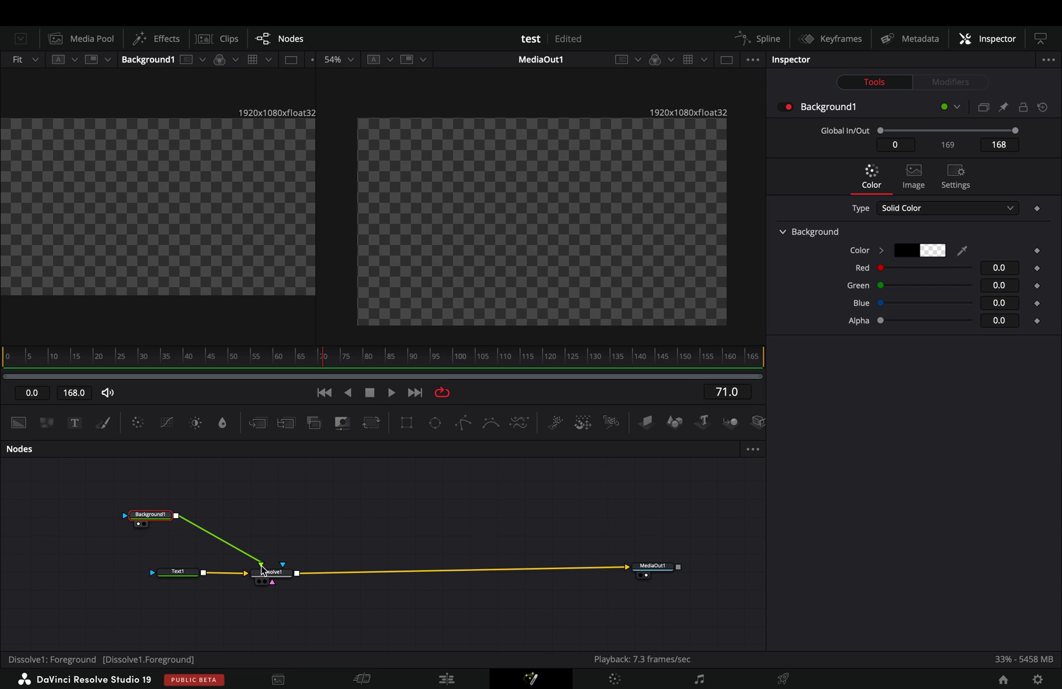
Step: Add a FastNoise above the background with Detail 10 and Scale around 20
{"action": "left_click", "coordinate": [47, 421]}
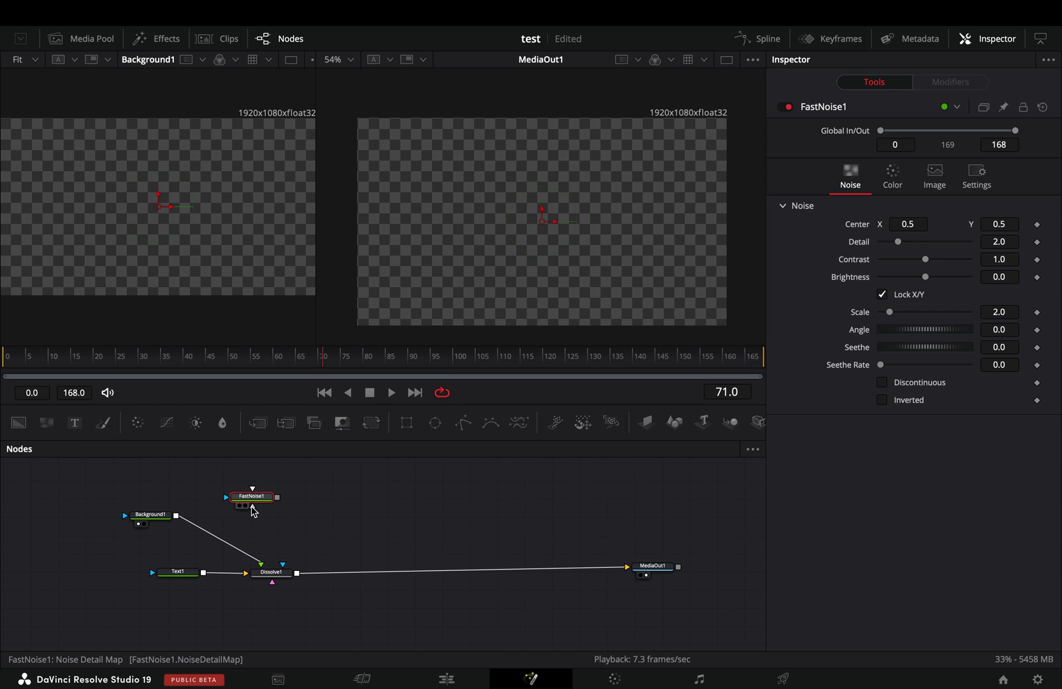
{"action": "left_click_drag", "start_coordinate": [254, 493], "coordinate": [160, 489]}
{"action": "left_click_drag", "start_coordinate": [897, 241], "coordinate": [972, 241]}
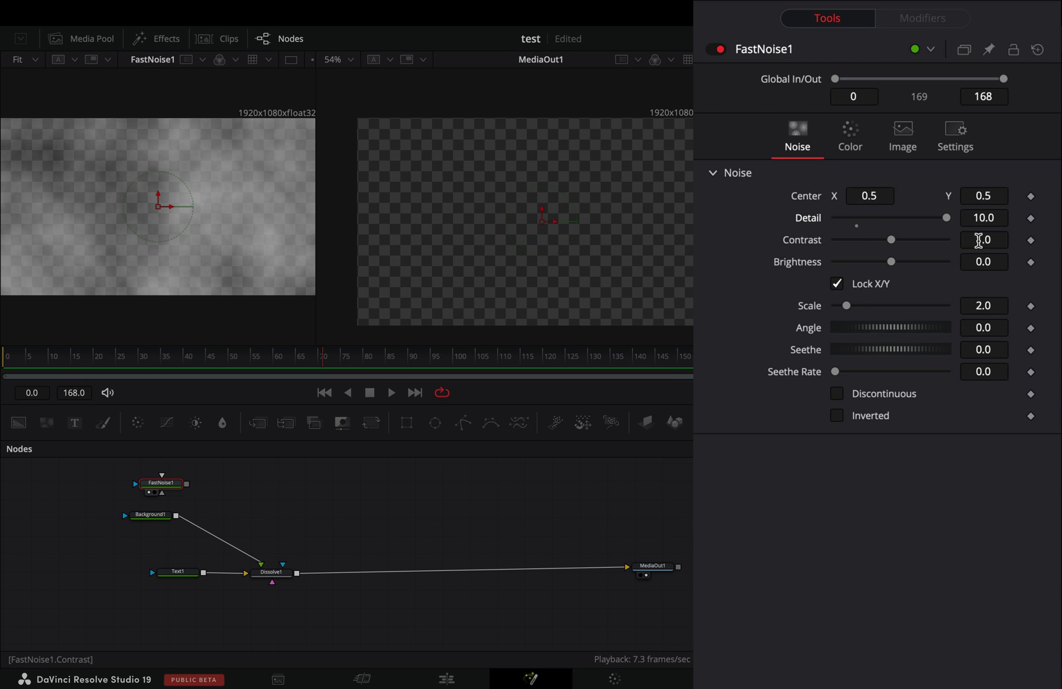
{"action": "mouse_move", "coordinate": [847, 307]}
{"action": "left_mouse_down"}
{"action": "mouse_move", "coordinate": [966, 306]}
{"action": "mouse_move", "coordinate": [945, 306]}
{"action": "left_mouse_up"}
Step: Colour the noise with a Linear gradient
{"action": "left_click", "coordinate": [852, 135]}
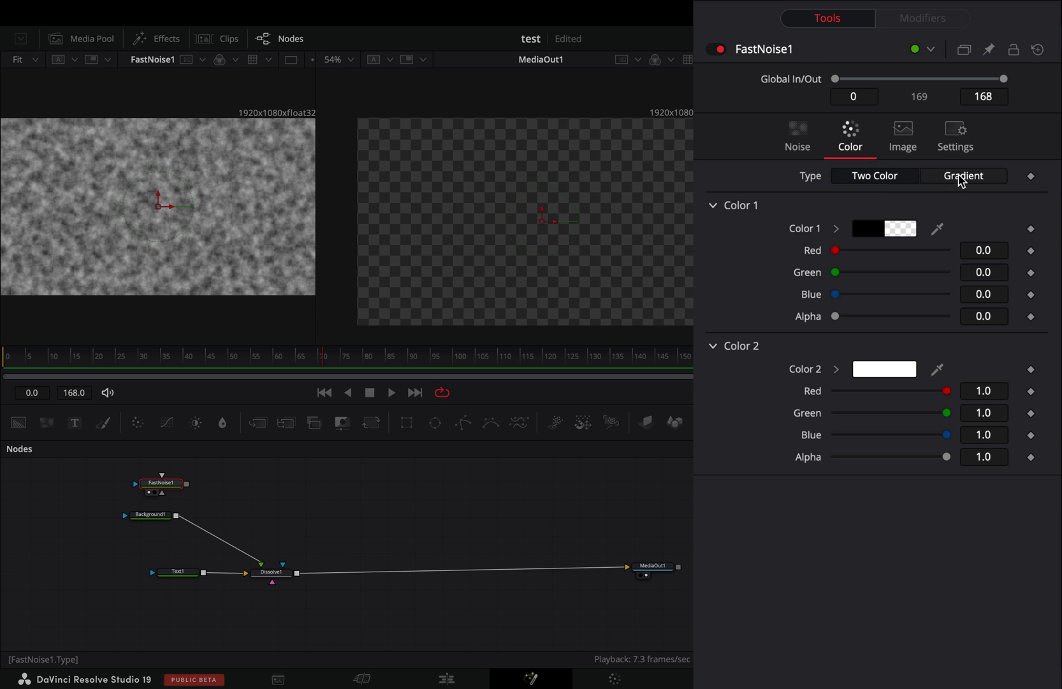
{"action": "left_click", "coordinate": [963, 176]}
{"action": "left_click", "coordinate": [876, 229]}
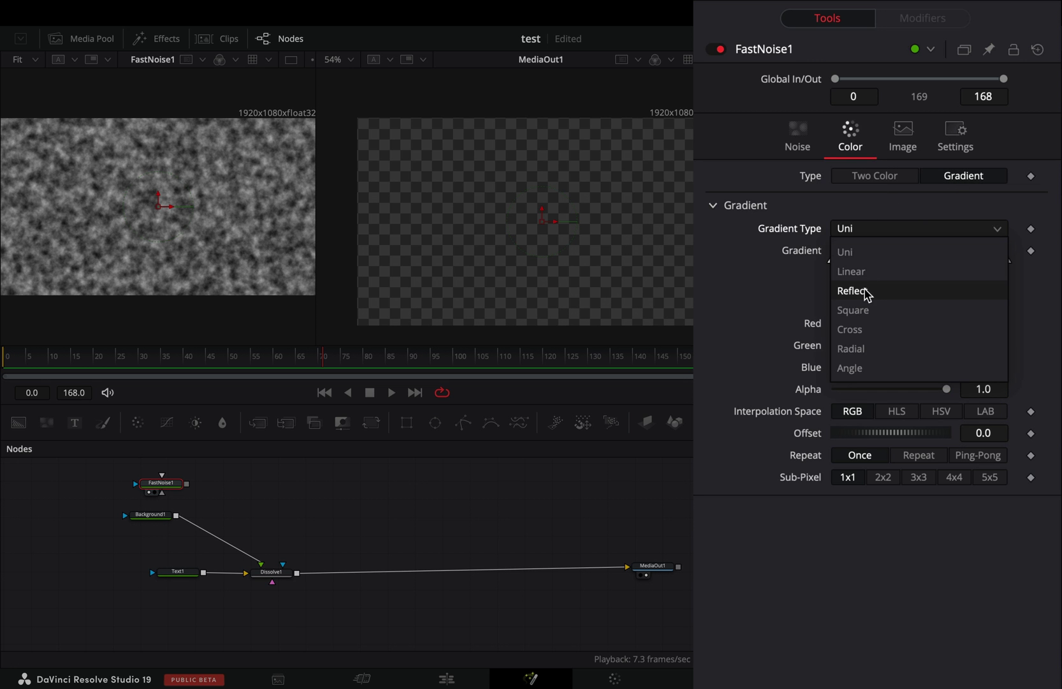
{"action": "left_click", "coordinate": [851, 271]}
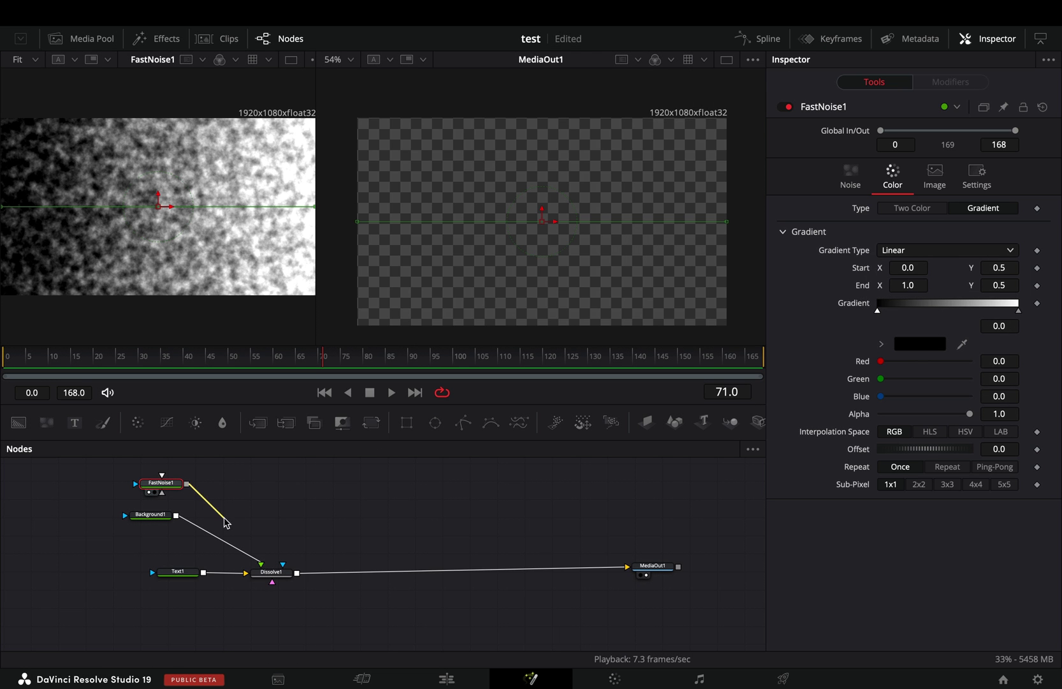
Step: Feed the noise into the Dissolve map and keyframe the dissolve at 0
{"action": "left_click_drag", "start_coordinate": [187, 483], "coordinate": [274, 580]}
{"action": "left_click", "coordinate": [271, 573]}
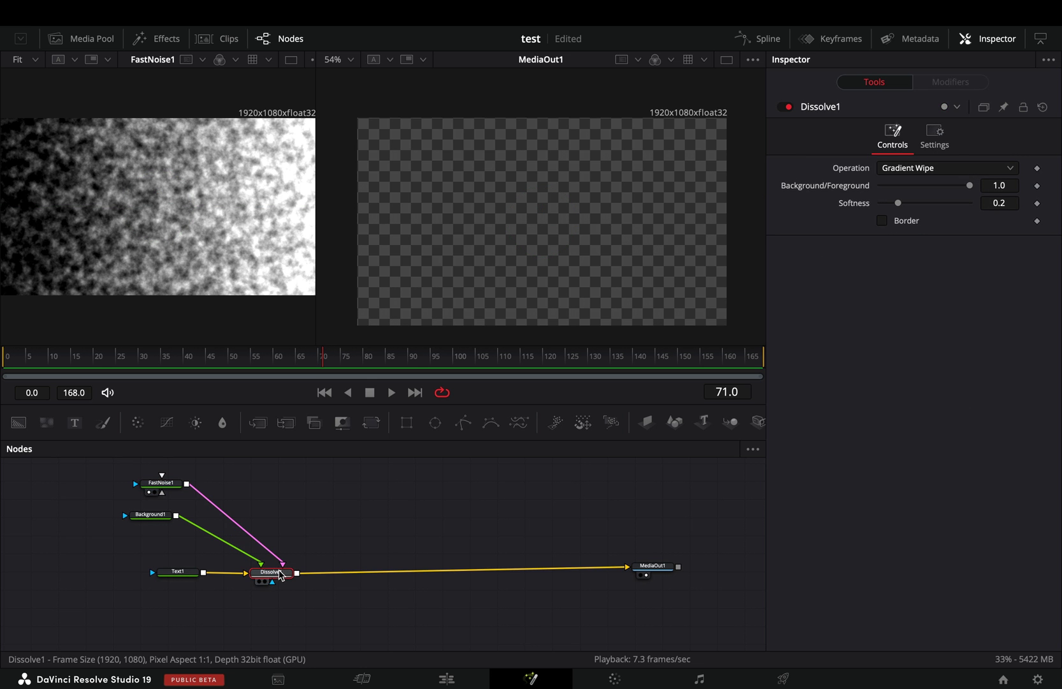
{"action": "left_click_drag", "start_coordinate": [970, 184], "coordinate": [880, 185]}
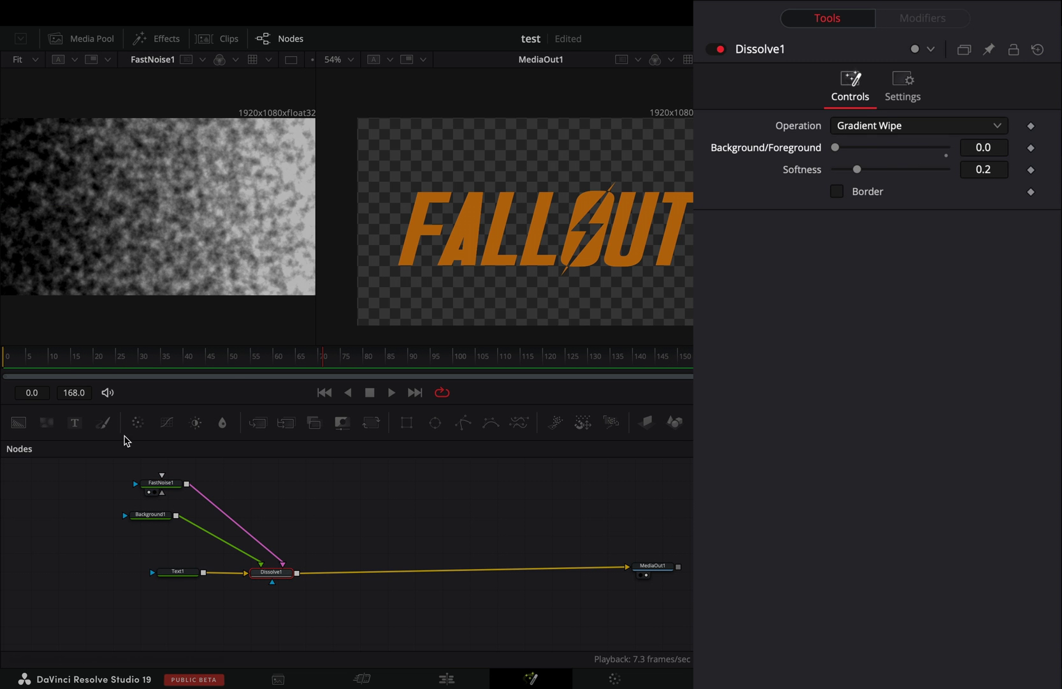
{"action": "left_click", "coordinate": [1031, 148]}
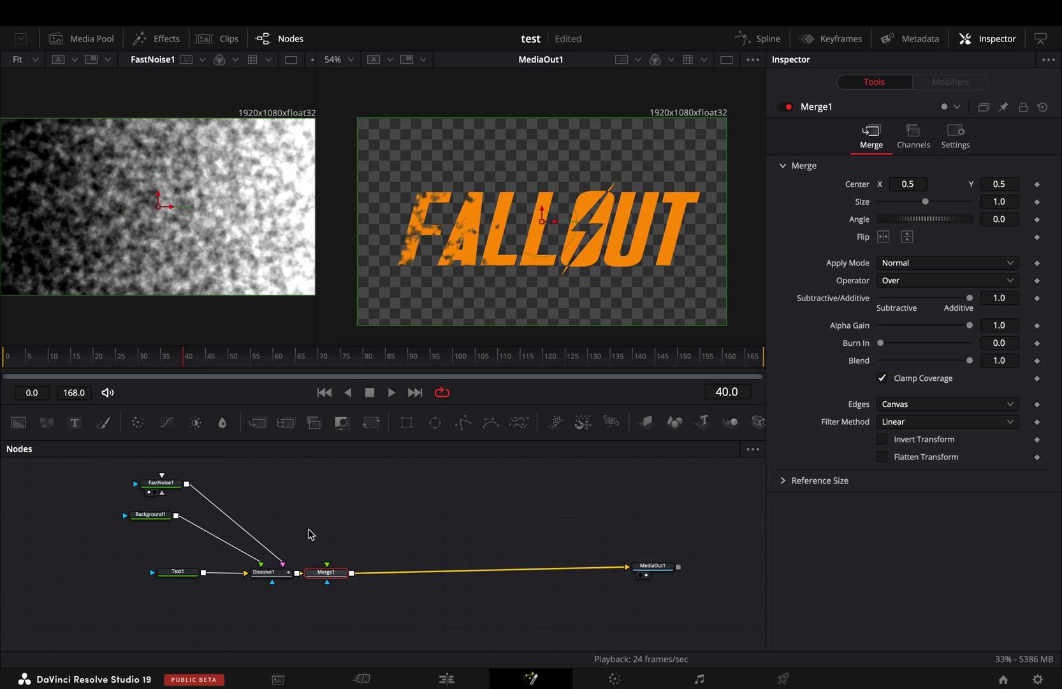
Step: Move Merge1 further right and add a pEmitter node
{"action": "mouse_move", "coordinate": [326, 571]}
{"action": "left_mouse_down"}
{"action": "mouse_move", "coordinate": [399, 573]}
{"action": "mouse_move", "coordinate": [477, 594]}
{"action": "left_mouse_up"}
{"action": "left_click", "coordinate": [318, 520]}
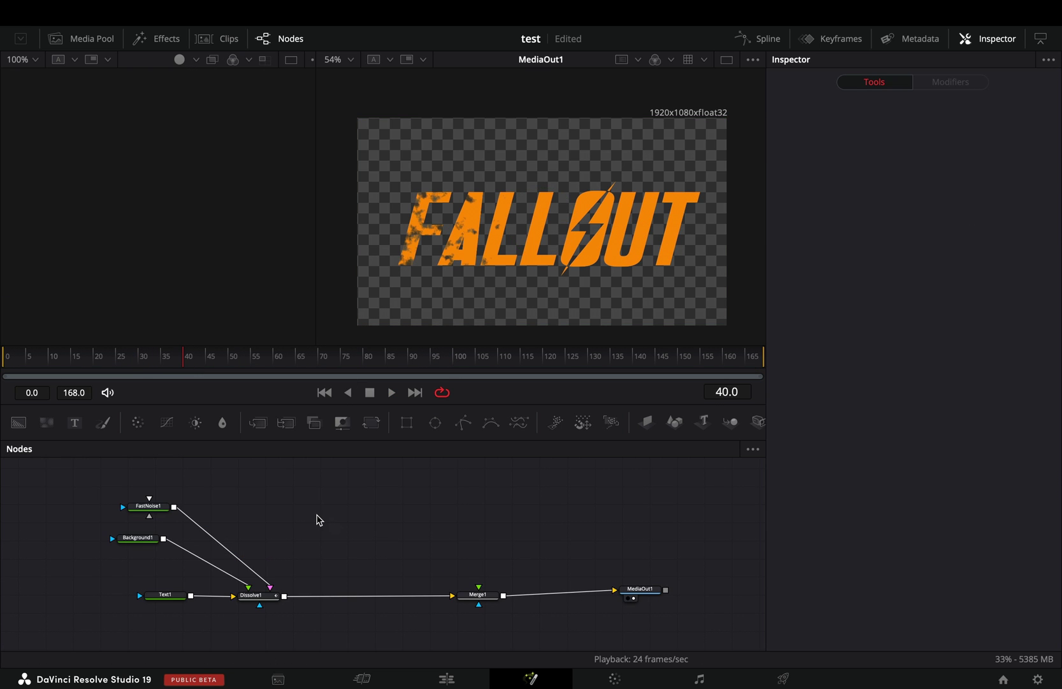
{"action": "key", "text": "shift+space"}
{"action": "type", "text": "pemi"}
{"action": "key", "text": "Return"}
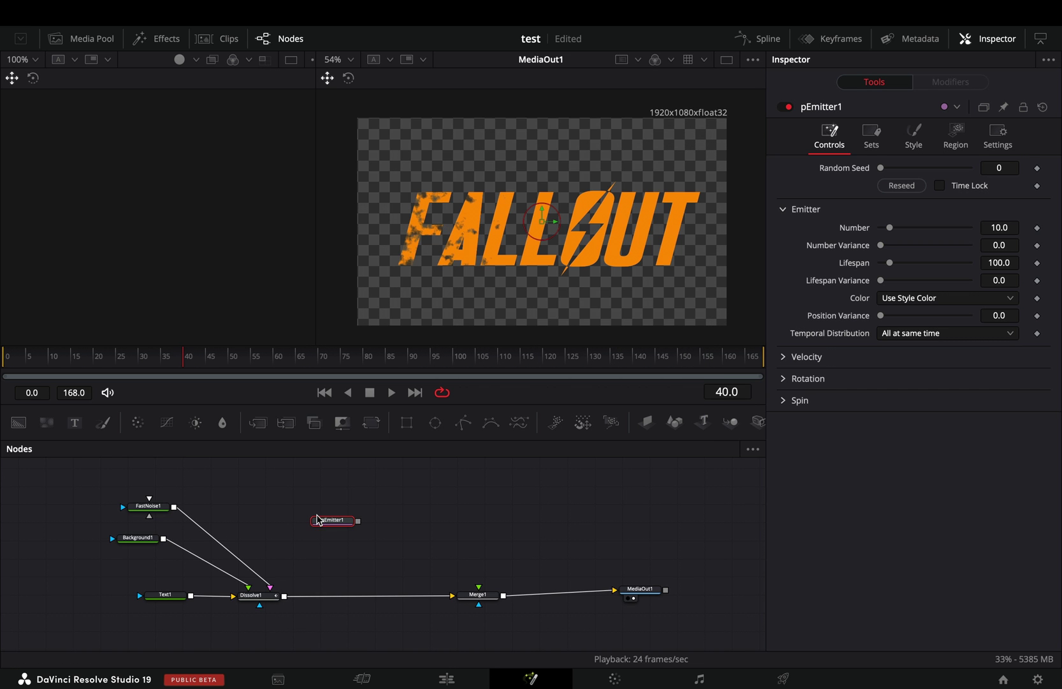
Step: Chain pDirectionalForce, pTurbulence and pRender after pEmitter1, feeding Merge1's foreground
{"action": "key", "text": "shift+space"}
{"action": "key", "text": "BackSpace"}
{"action": "key", "text": "BackSpace"}
{"action": "type", "text": "p"}
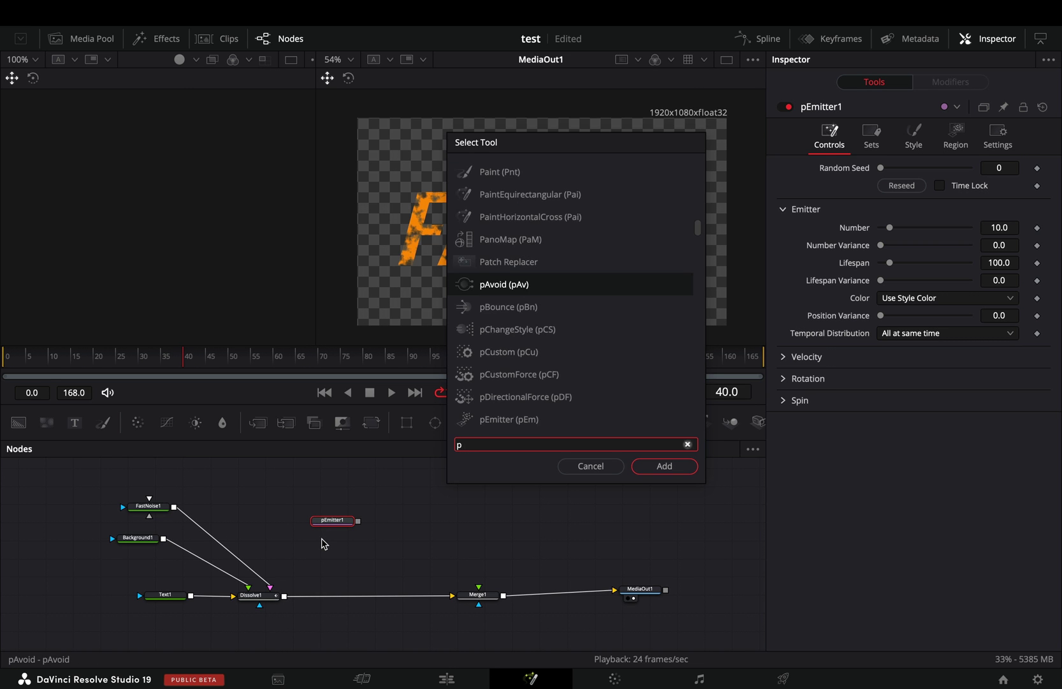
{"action": "type", "text": "di"}
{"action": "key", "text": "Return"}
{"action": "key", "text": "shift+space"}
{"action": "key", "text": "BackSpace"}
{"action": "key", "text": "BackSpace"}
{"action": "type", "text": "tur"}
{"action": "key", "text": "Return"}
{"action": "key", "text": "shift+space"}
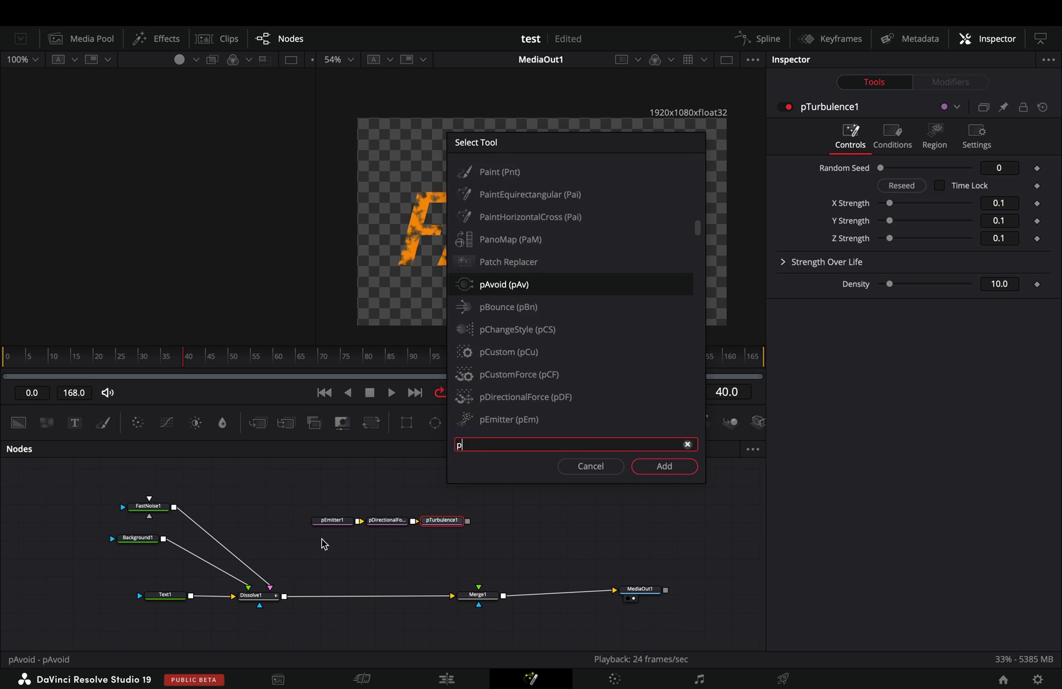
{"action": "type", "text": "ren"}
{"action": "key", "text": "Return"}
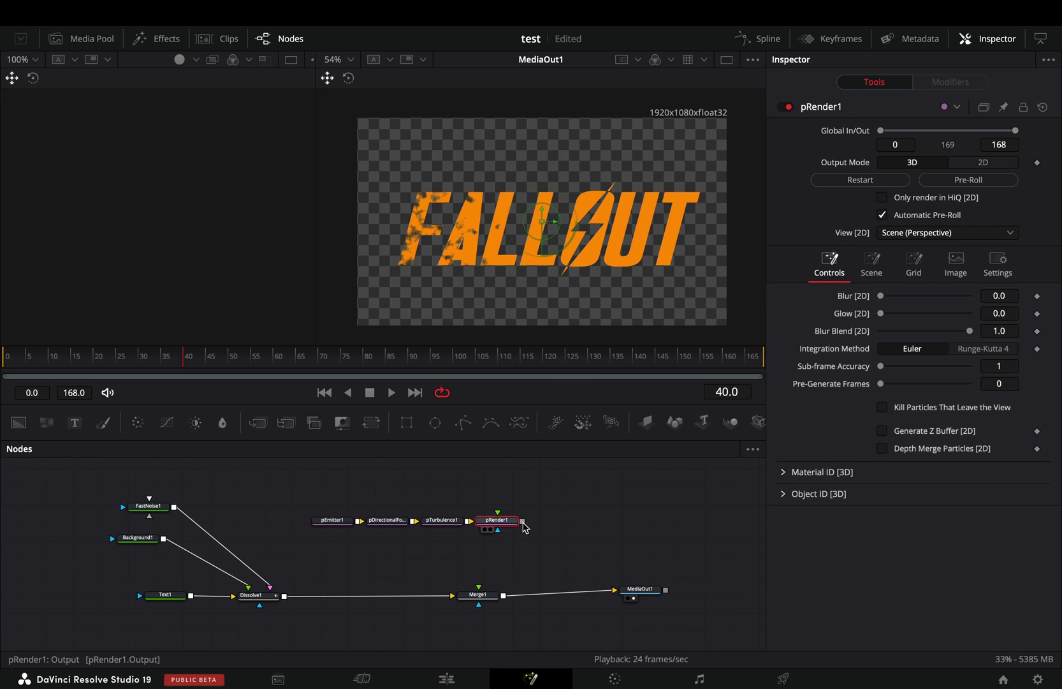
{"action": "left_click_drag", "start_coordinate": [522, 520], "coordinate": [480, 590]}
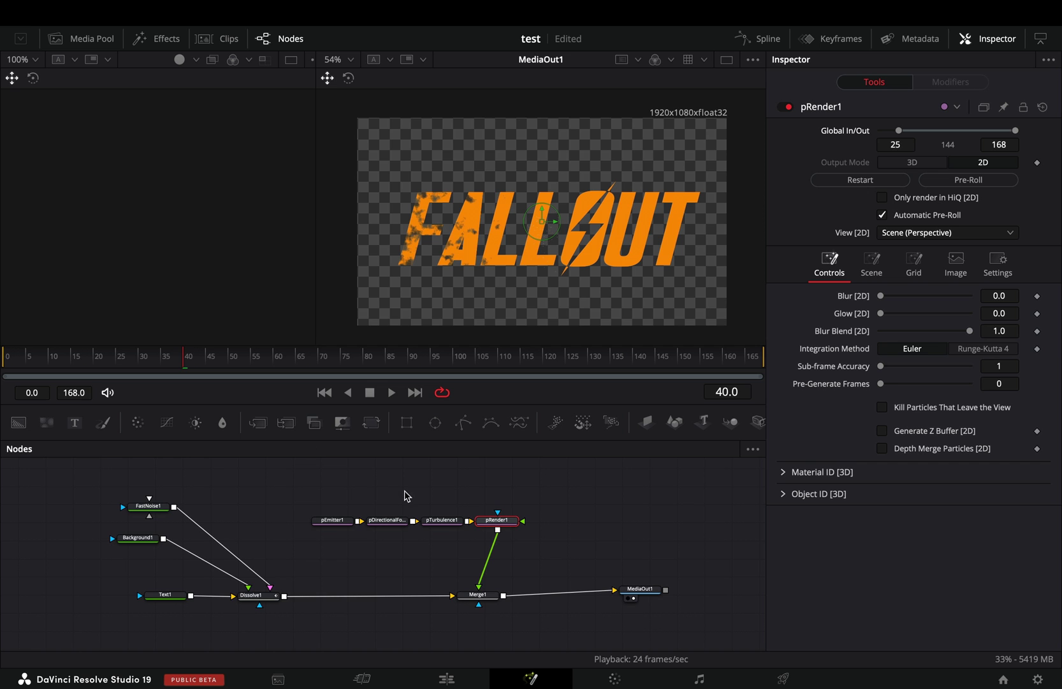
Step: Set pEmitter1's region to Bitmap using Dissolve1
{"action": "left_click", "coordinate": [333, 521]}
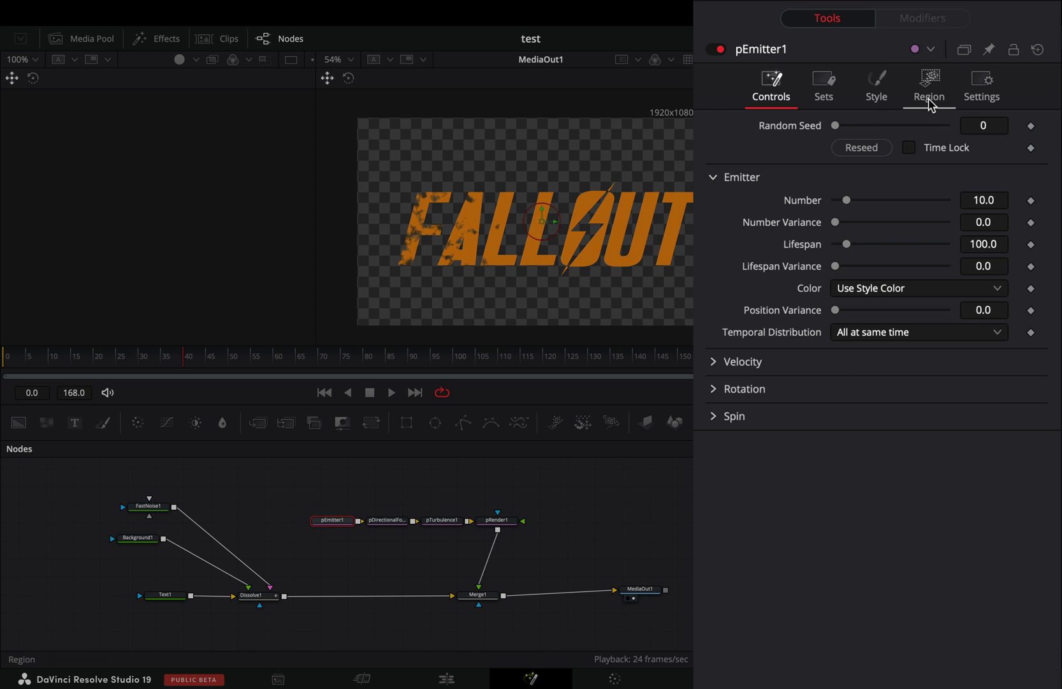
{"action": "left_click", "coordinate": [931, 92]}
{"action": "left_click", "coordinate": [917, 145]}
{"action": "left_click", "coordinate": [917, 206]}
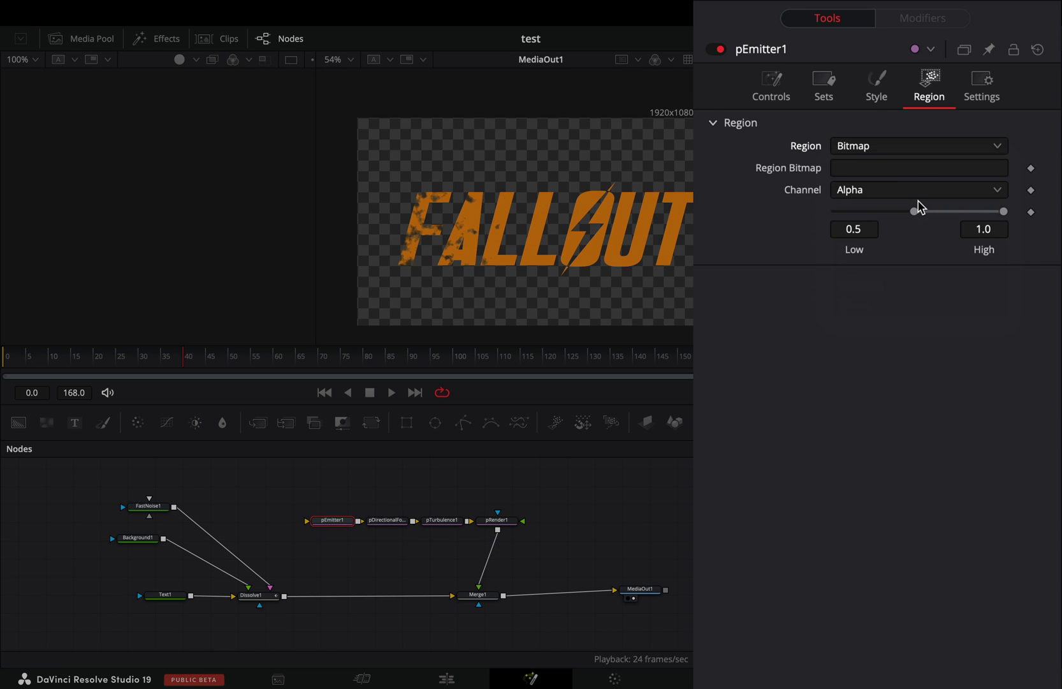
{"action": "left_click_drag", "start_coordinate": [285, 596], "coordinate": [308, 525]}
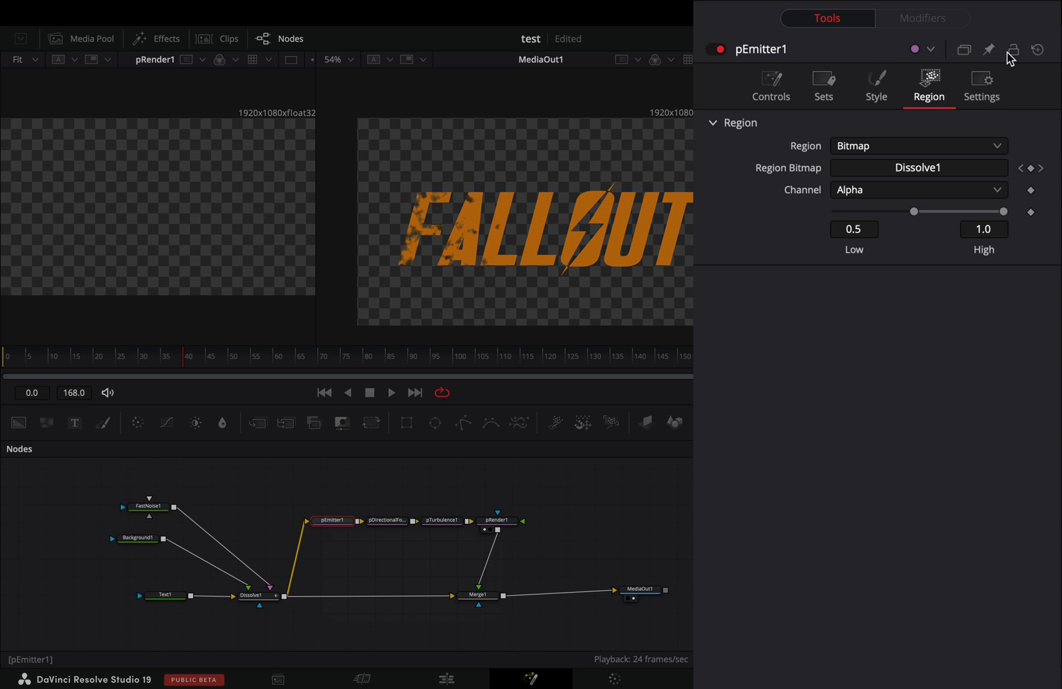
Step: Make the emitter's particle style Blob and expand its size settings
{"action": "left_click", "coordinate": [877, 87]}
{"action": "left_click", "coordinate": [916, 145]}
{"action": "left_click", "coordinate": [855, 206]}
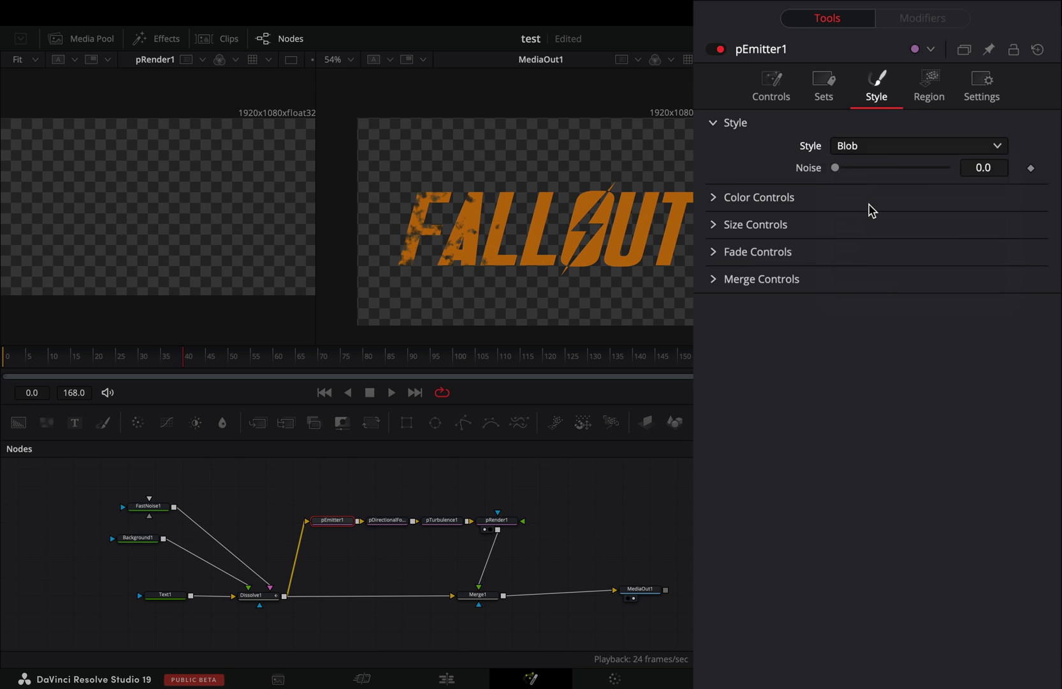
{"action": "left_click", "coordinate": [751, 224]}
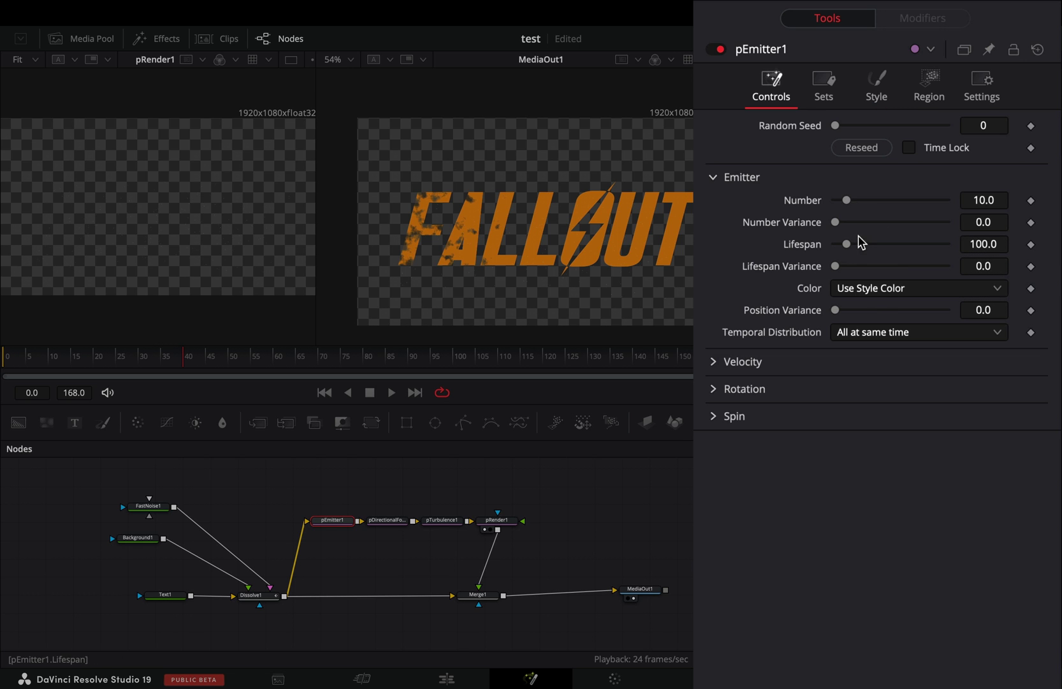
Step: Colour particles from the Region, with lifespan 168 and 1000 particles
{"action": "left_click", "coordinate": [884, 288]}
{"action": "left_click", "coordinate": [881, 331]}
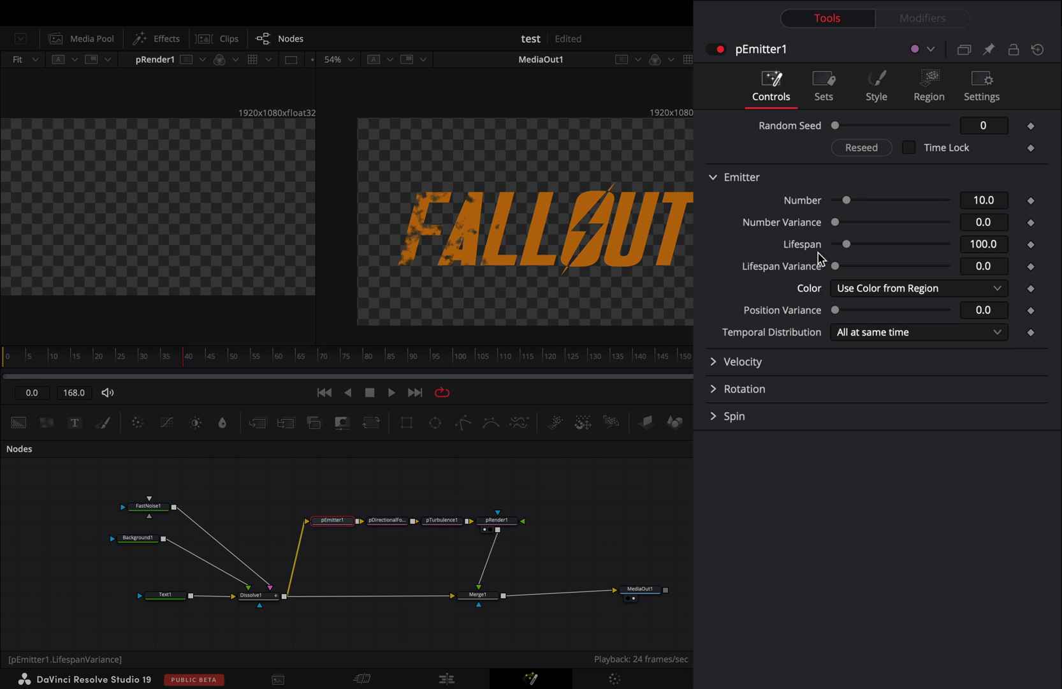
{"action": "double_click", "coordinate": [984, 244]}
{"action": "type", "text": "16"}
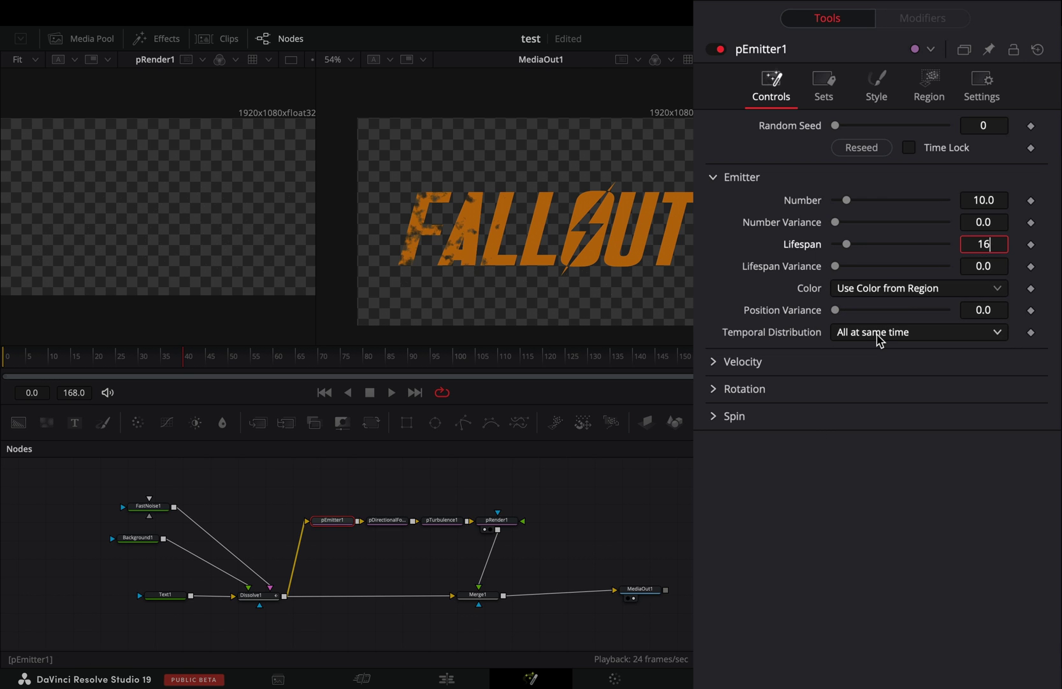
{"action": "type", "text": "8"}
{"action": "key", "text": "Tab"}
{"action": "left_click", "coordinate": [984, 200]}
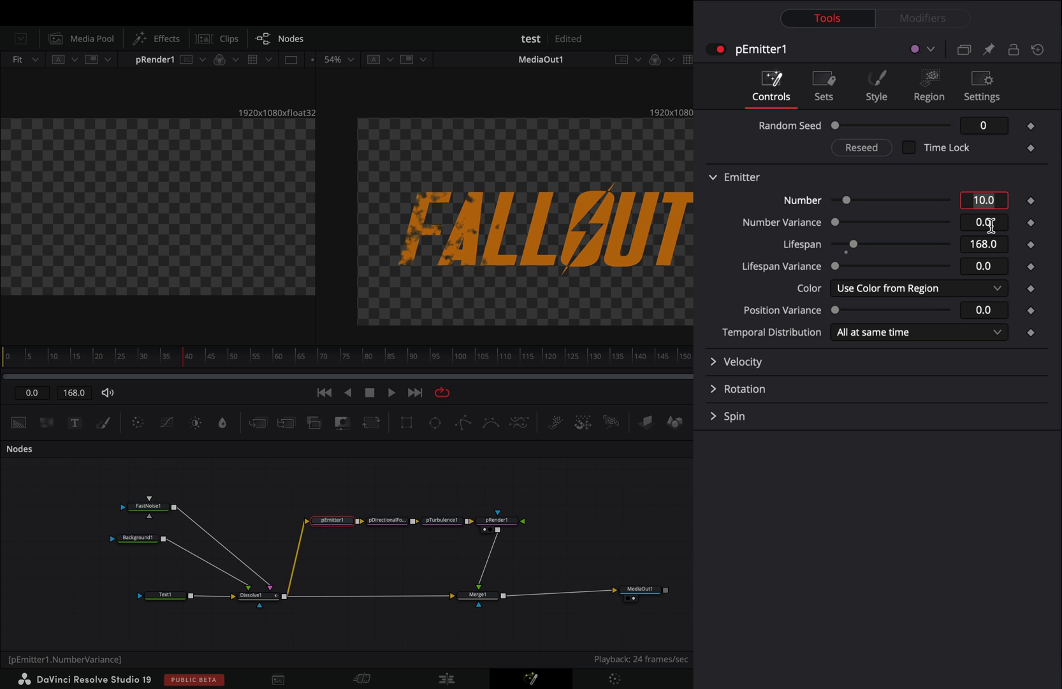
{"action": "type", "text": "1000"}
{"action": "left_click", "coordinate": [991, 224]}
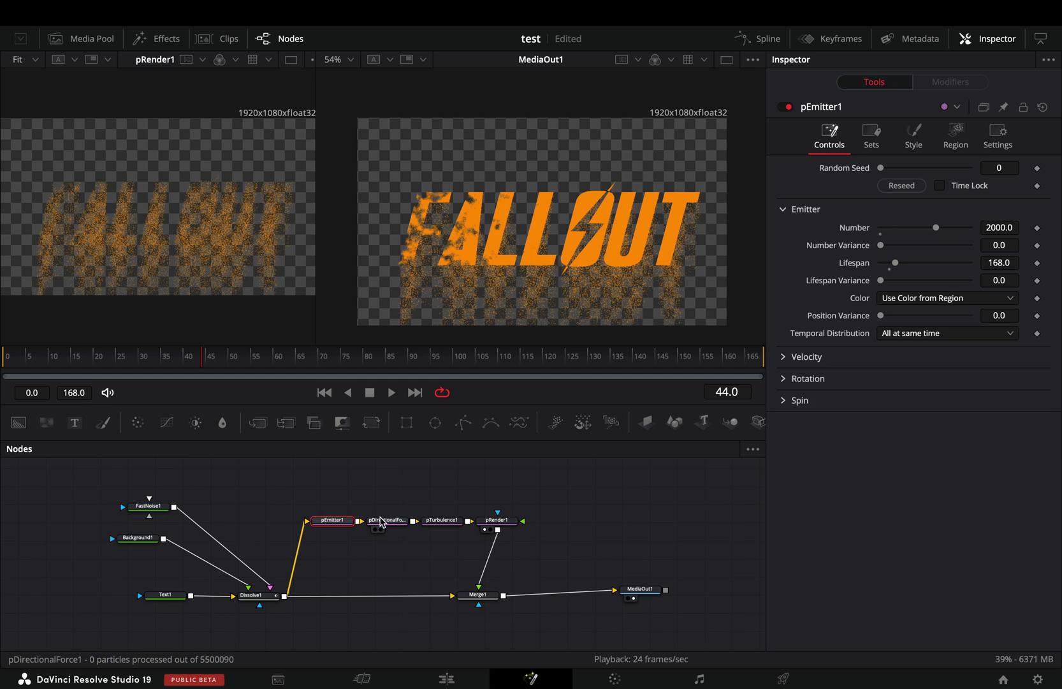
Step: Give pDirectionalForce1 direction 0 and a weaker strength of 0.07
{"action": "left_click", "coordinate": [387, 521]}
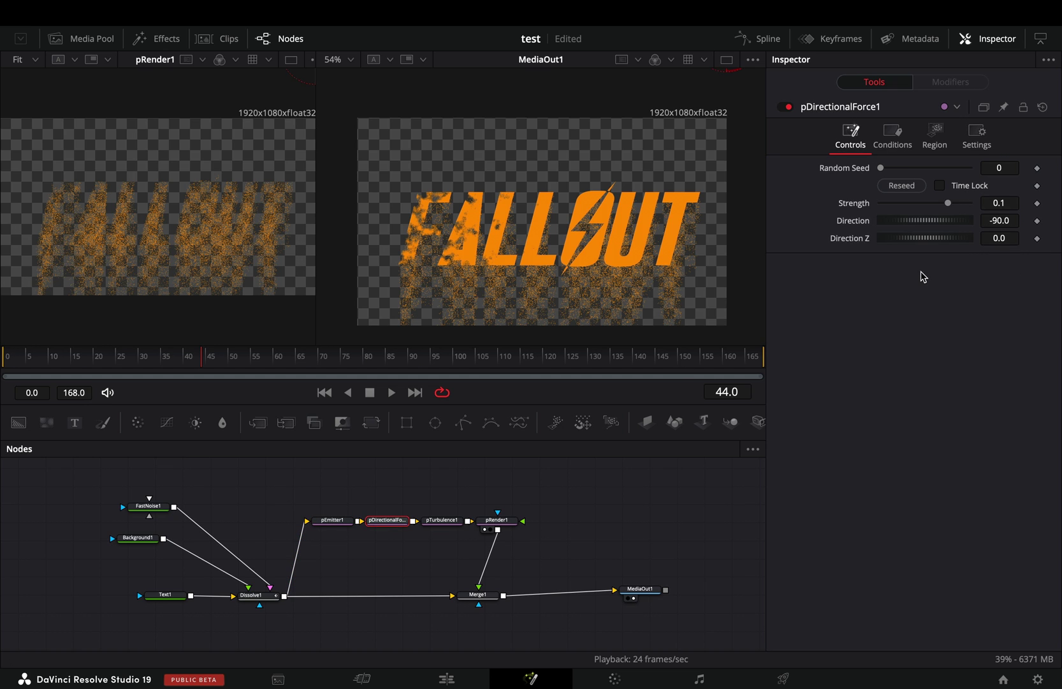
{"action": "left_click", "coordinate": [1000, 220]}
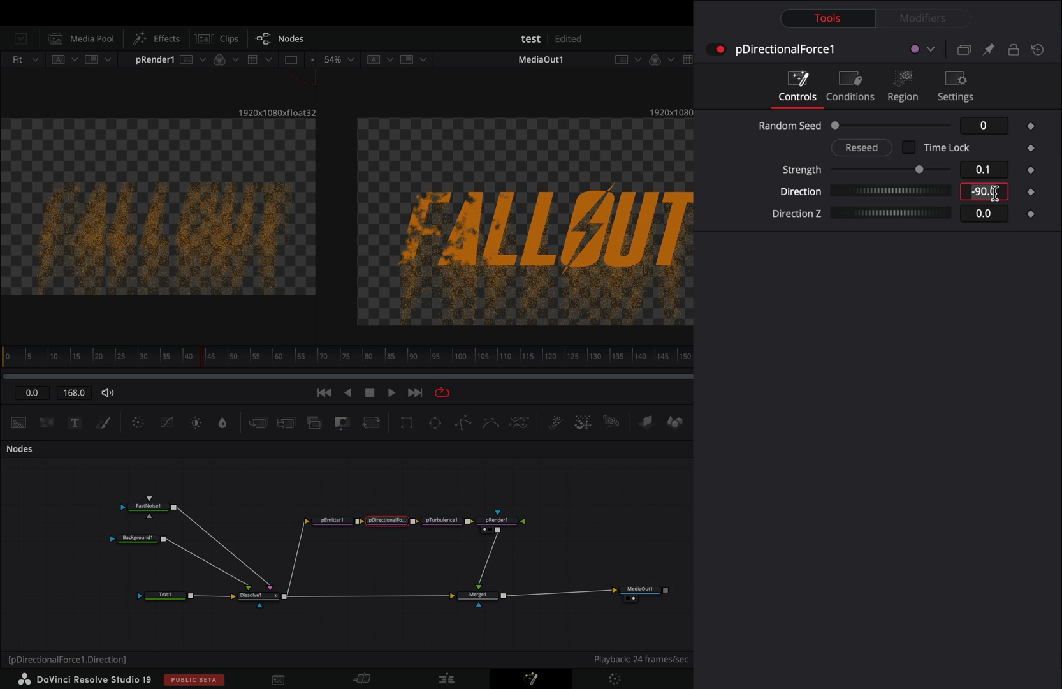
{"action": "type", "text": "0"}
{"action": "key", "text": "Tab"}
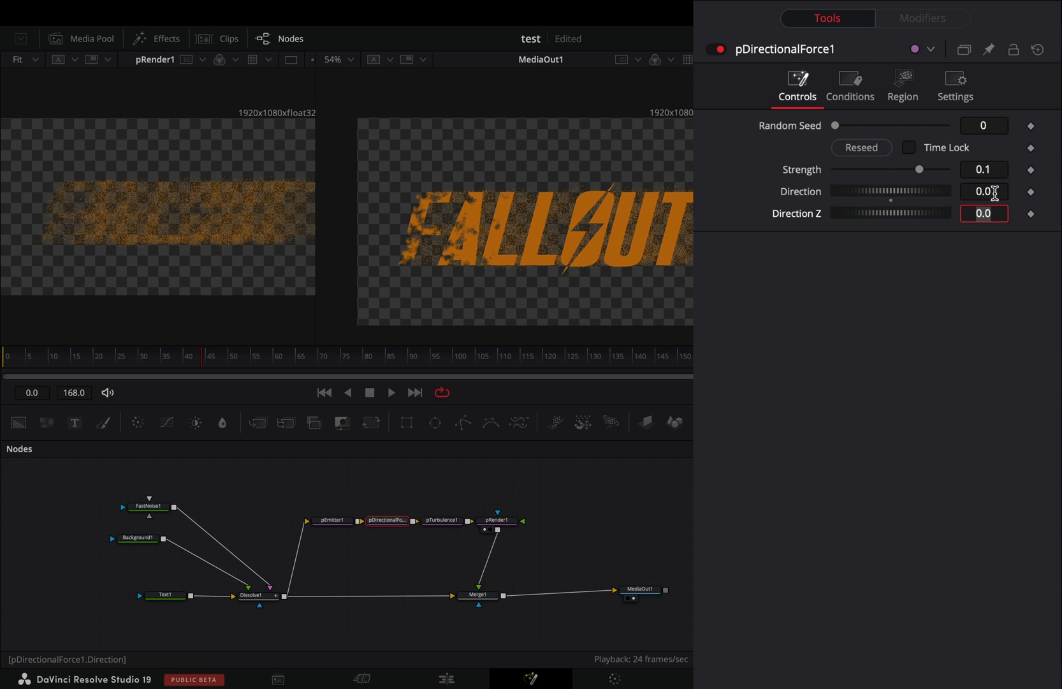
{"action": "mouse_move", "coordinate": [920, 170]}
{"action": "left_mouse_down"}
{"action": "mouse_move", "coordinate": [898, 172]}
{"action": "mouse_move", "coordinate": [906, 170]}
{"action": "left_mouse_up"}
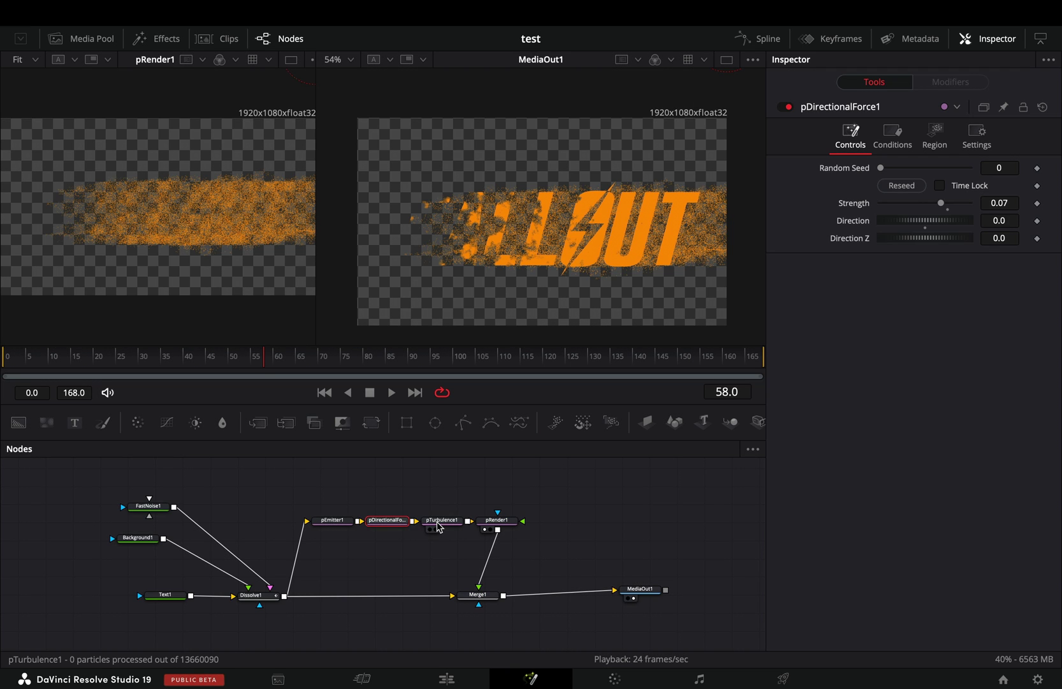
Step: Raise pTurbulence1's Y strength to 0.3 and increase its density
{"action": "left_click", "coordinate": [439, 523]}
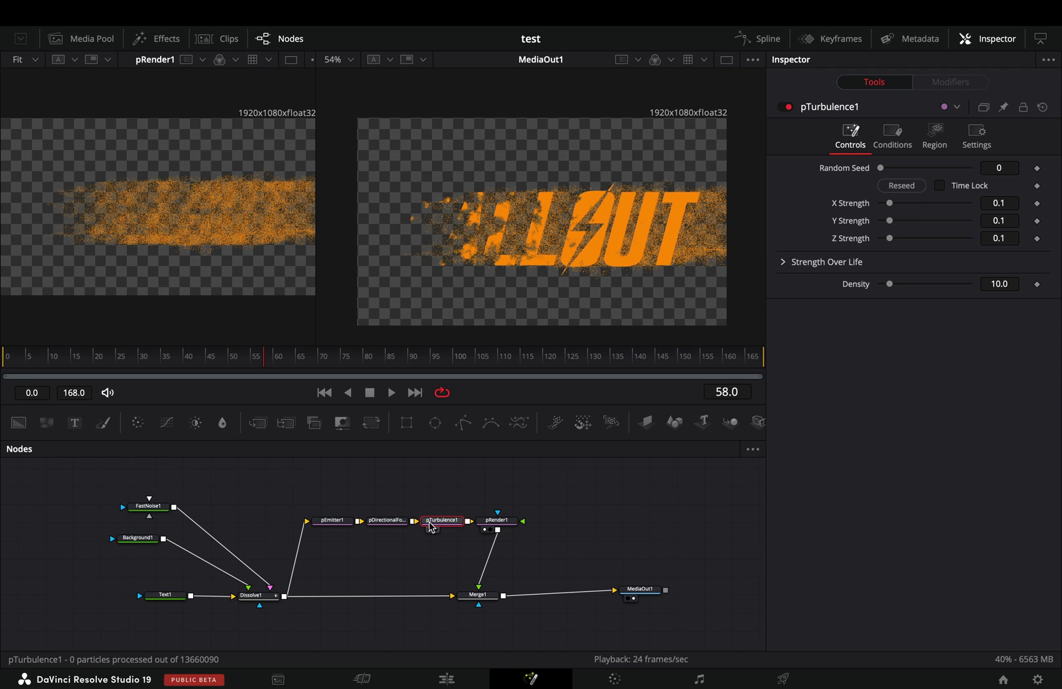
{"action": "left_click_drag", "start_coordinate": [890, 220], "coordinate": [907, 220]}
{"action": "left_click_drag", "start_coordinate": [890, 283], "coordinate": [898, 285]}
{"action": "left_click_drag", "start_coordinate": [264, 357], "coordinate": [249, 357]}
Step: Give the emitter's blobs size 0.35 and size variance about 0.08
{"action": "left_click", "coordinate": [332, 519]}
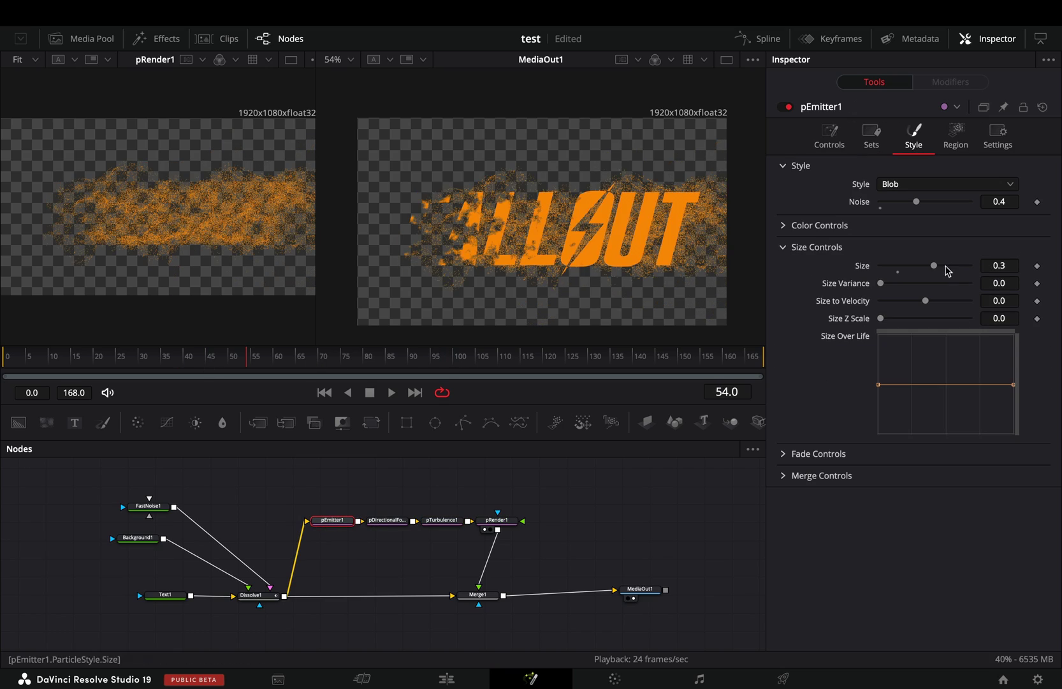
{"action": "left_click_drag", "start_coordinate": [934, 266], "coordinate": [943, 266]}
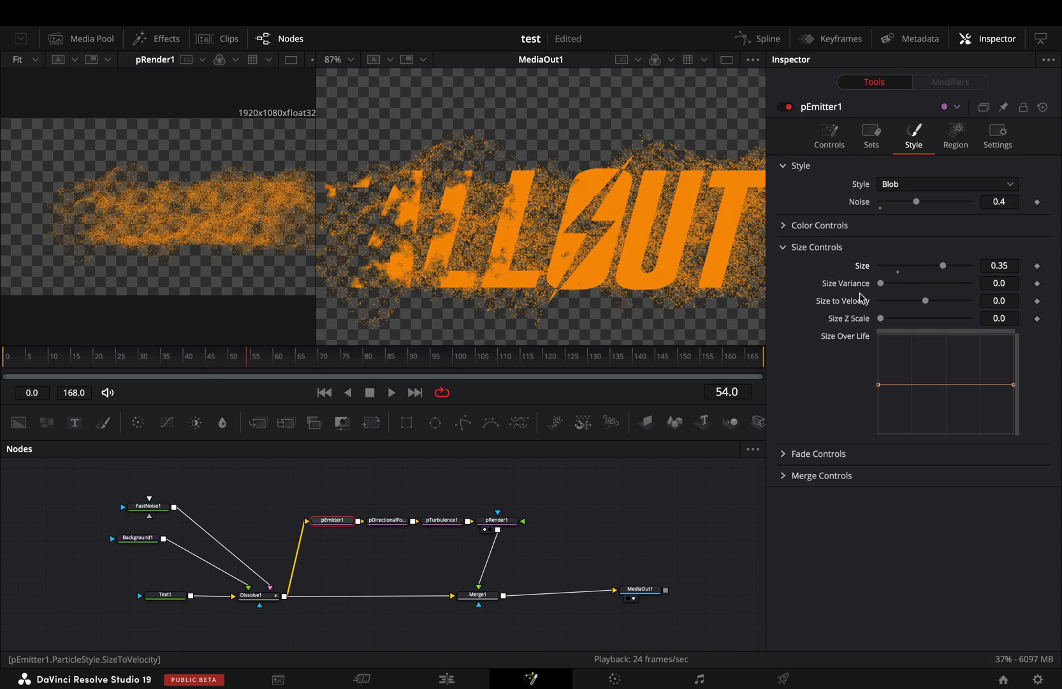
{"action": "left_click_drag", "start_coordinate": [881, 283], "coordinate": [894, 284]}
{"action": "left_click_drag", "start_coordinate": [249, 356], "coordinate": [275, 355]}
{"action": "scroll", "coordinate": [540, 215], "scroll_direction": "up", "scroll_amount": 3}
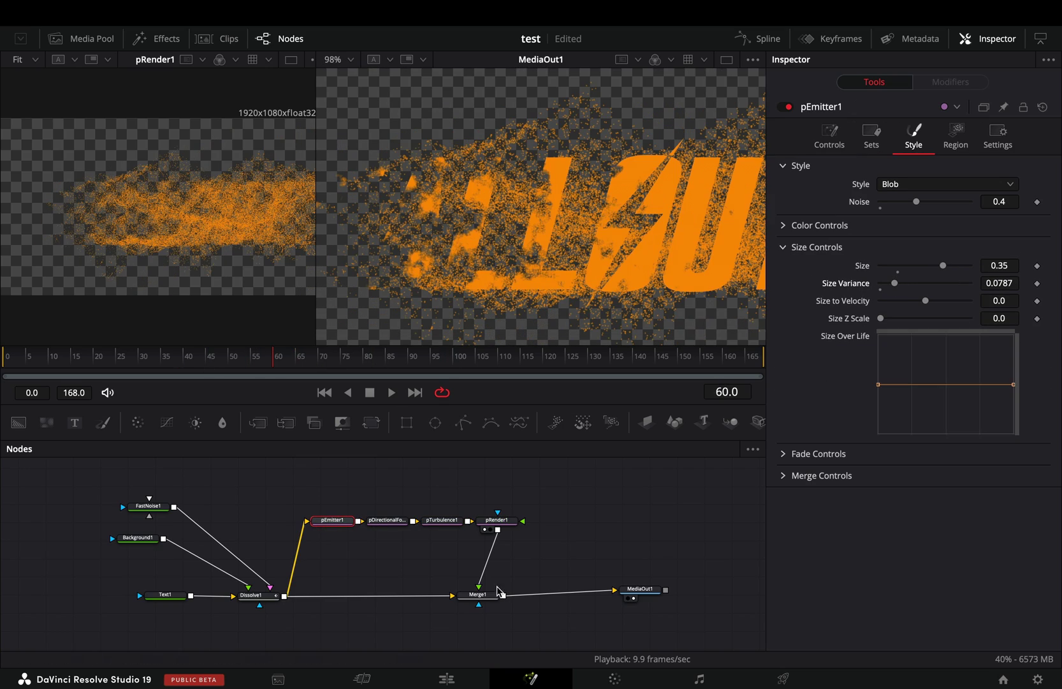
Step: Set Merge1 to Color Dodge and add Merge2 layering pRender1's particles on top
{"action": "left_click", "coordinate": [480, 595]}
{"action": "left_click", "coordinate": [937, 226]}
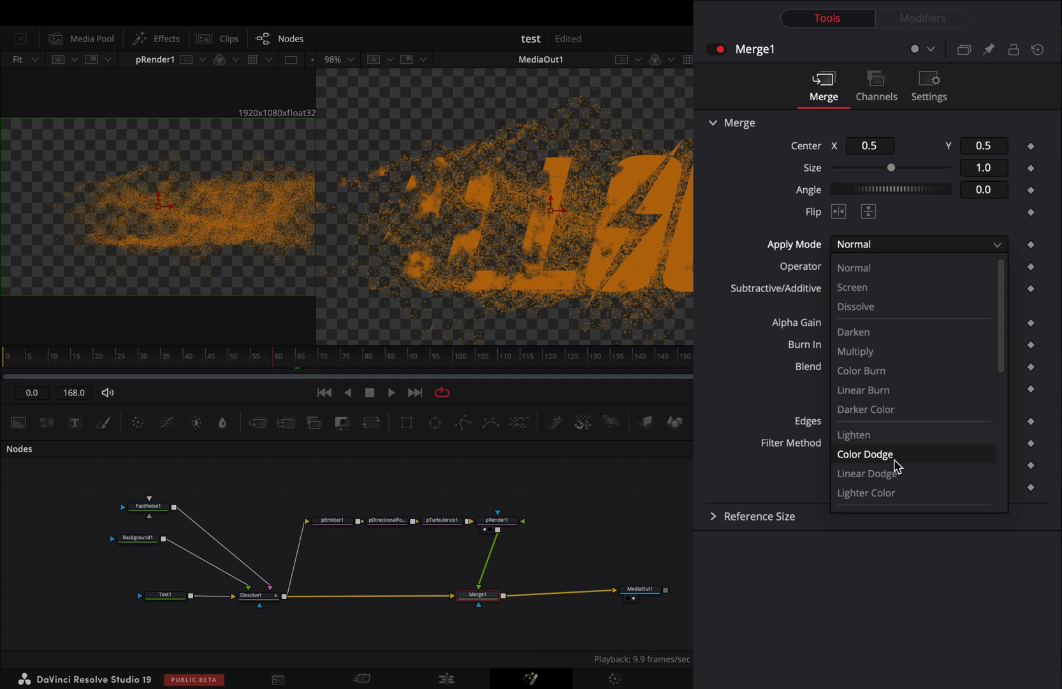
{"action": "left_click", "coordinate": [865, 453]}
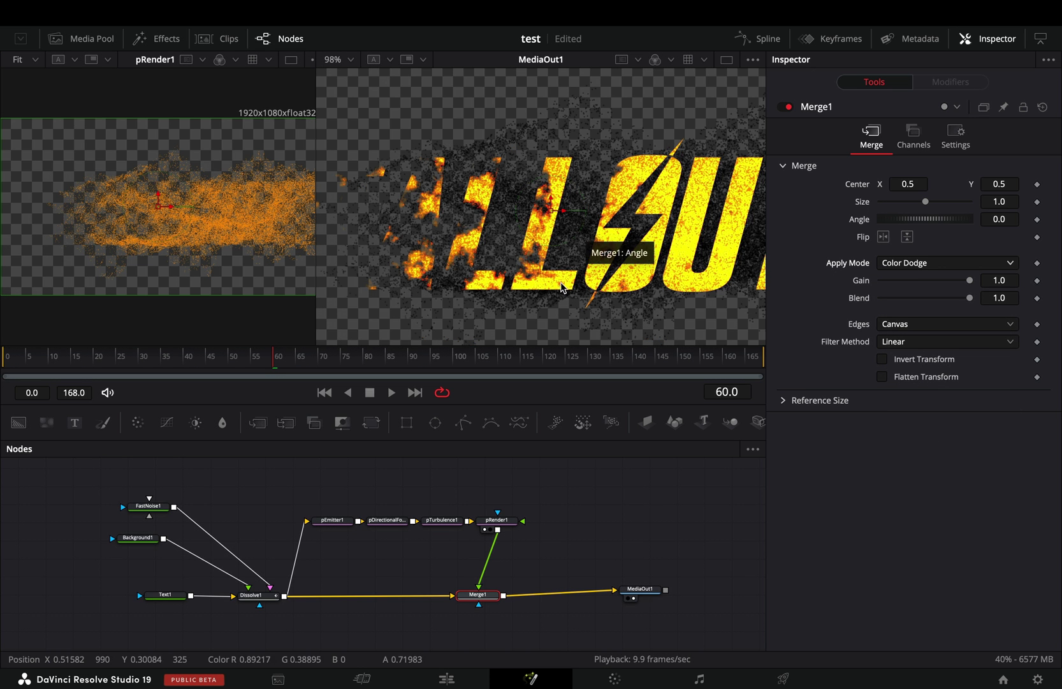
{"action": "left_click_drag", "start_coordinate": [498, 530], "coordinate": [564, 590]}
{"action": "left_click_drag", "start_coordinate": [497, 529], "coordinate": [544, 594]}
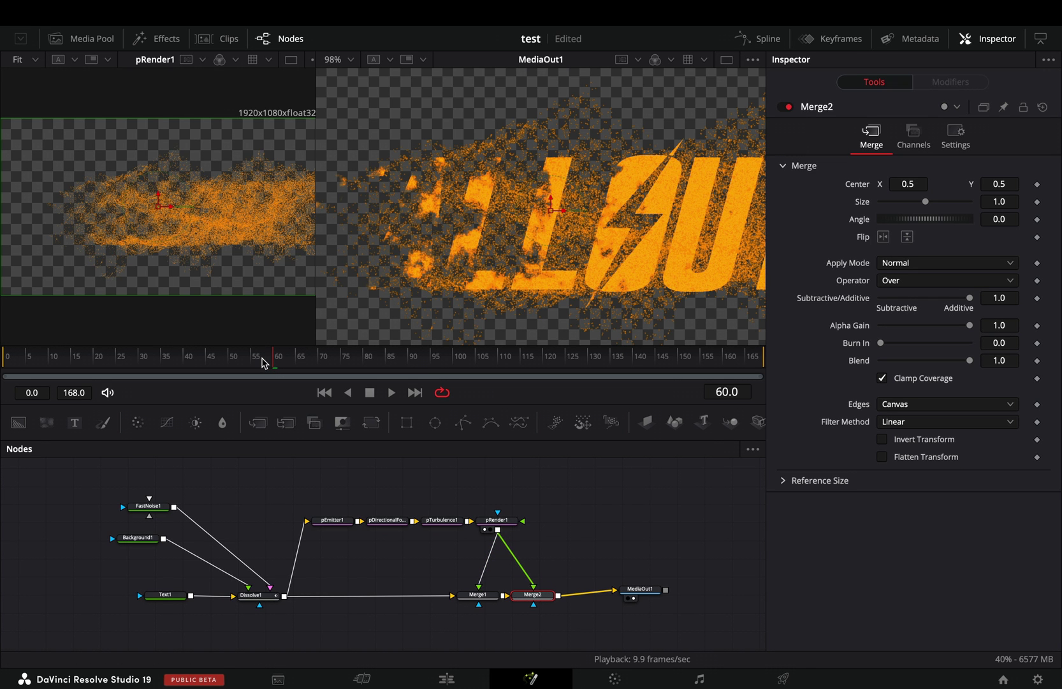